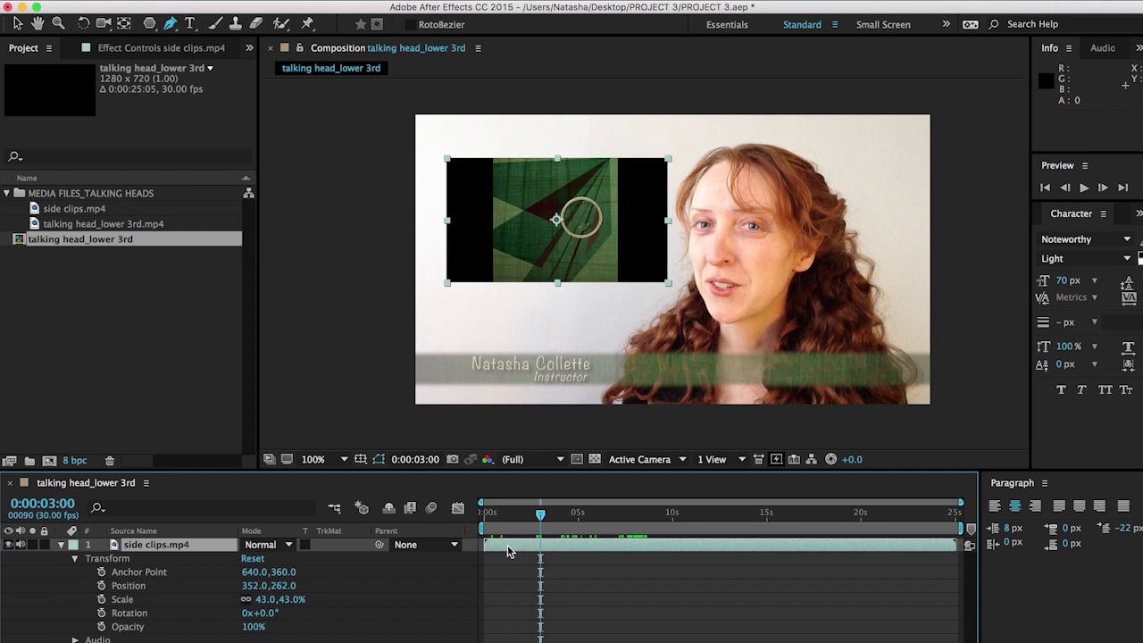
- Create a shape layer and draw a rectangle covering the green central area of the side clip
mouse_move(304, 4)
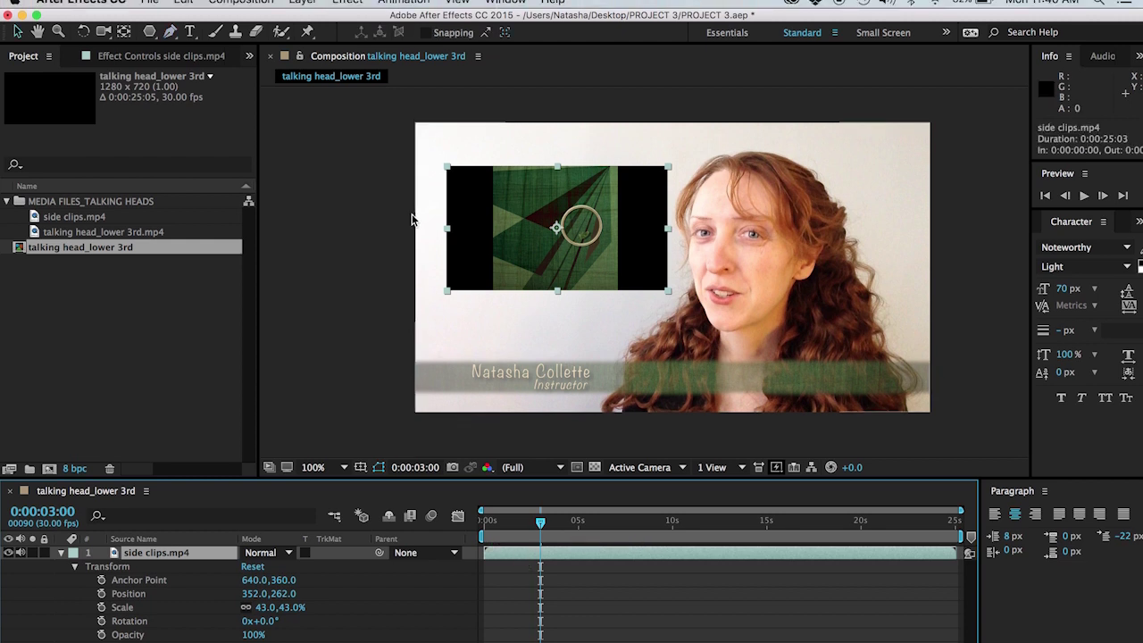
left_click(303, 9)
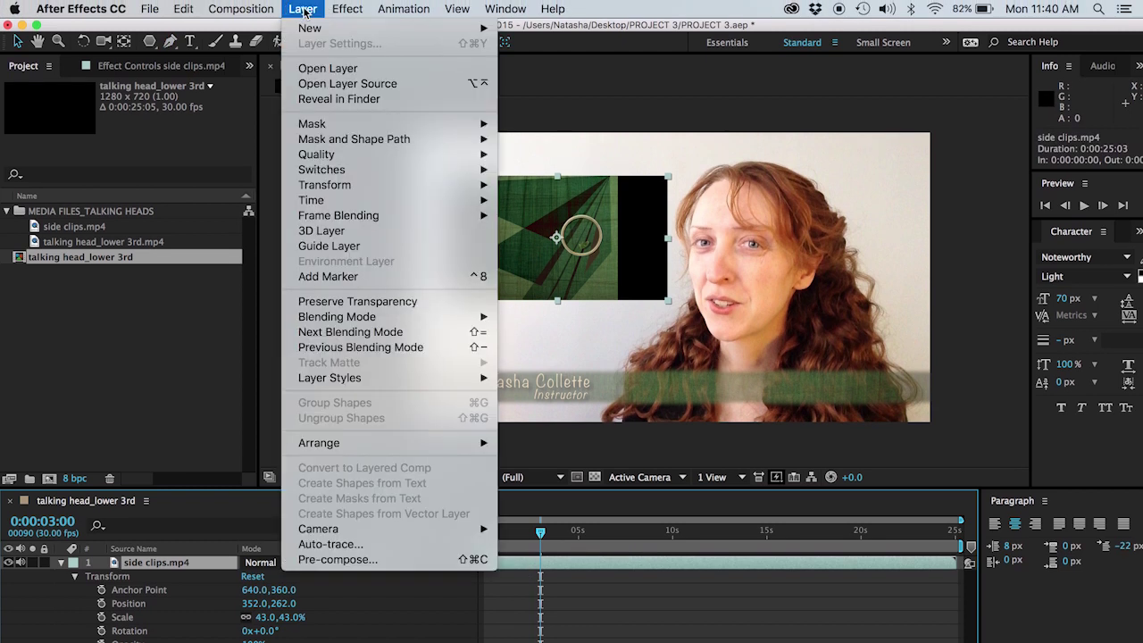
mouse_move(308, 27)
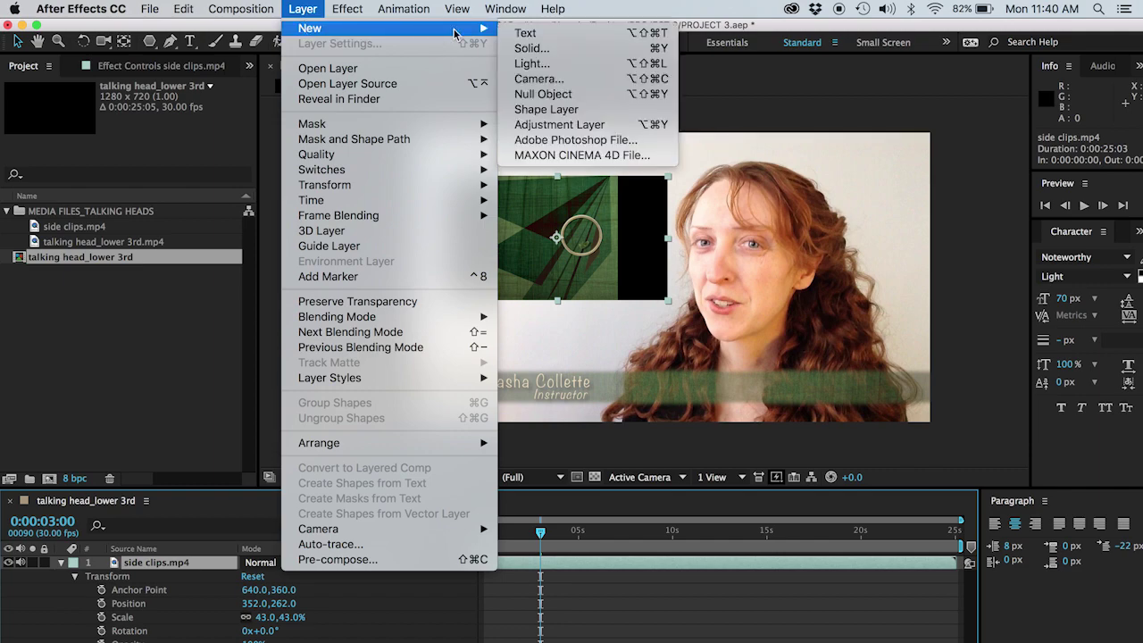
left_click(546, 109)
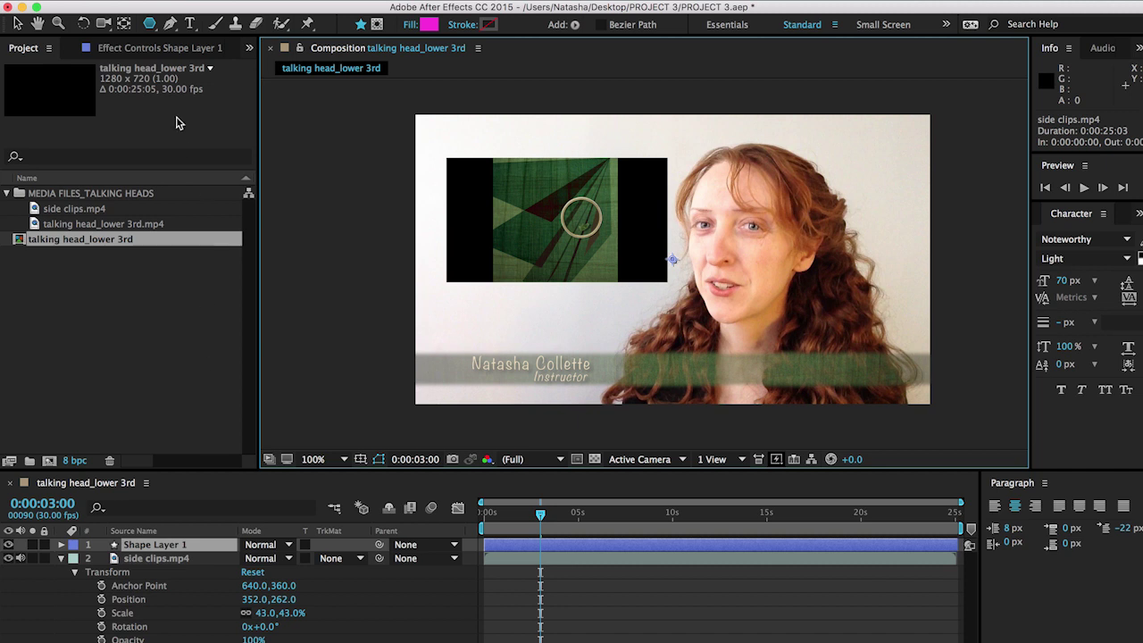
left_click_drag(150, 27, 340, 31)
mouse_move(492, 154)
left_mouse_down()
mouse_move(581, 265)
mouse_move(620, 294)
mouse_move(600, 262)
mouse_move(618, 286)
left_mouse_up()
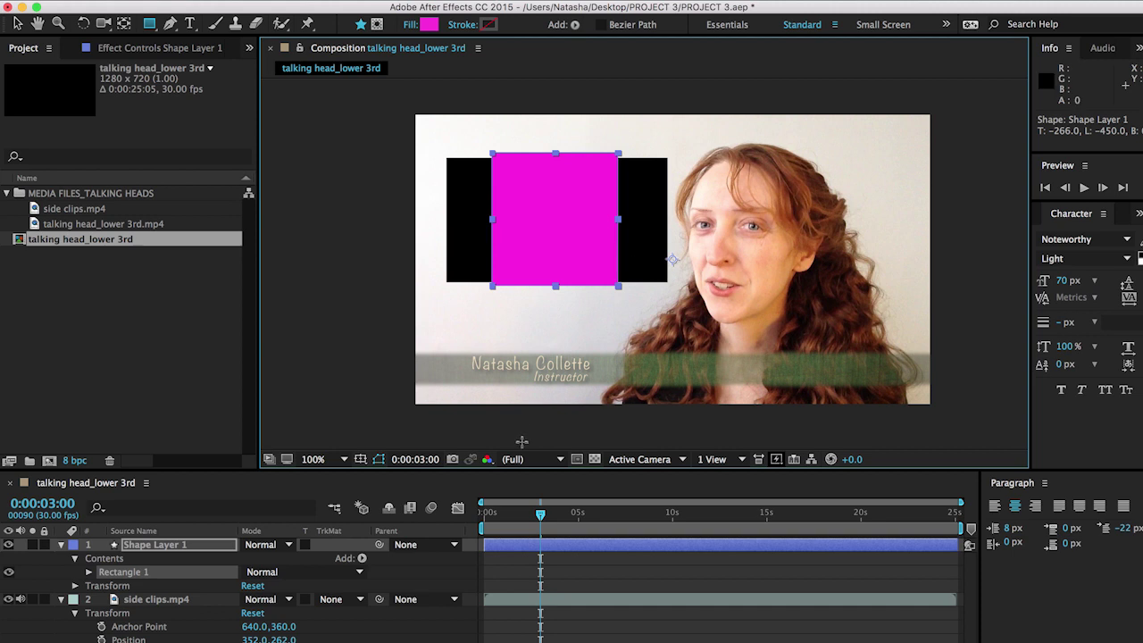
- Set the track matte of side clips.mp4 to Alpha Matte "Shape Layer 1"
left_click(535, 243)
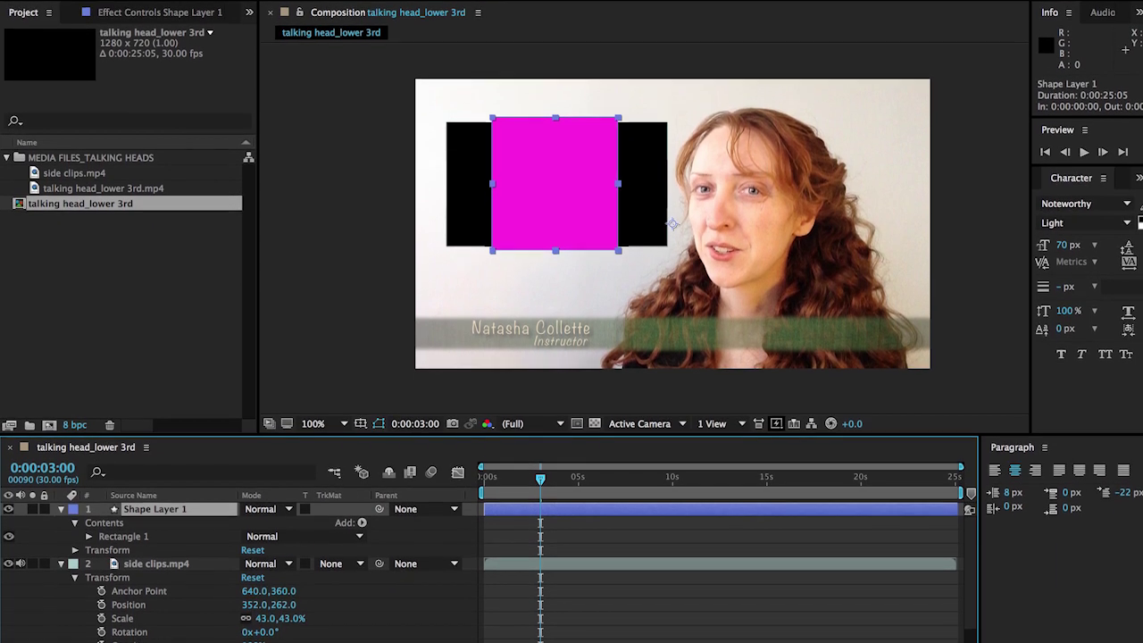
left_click(294, 634)
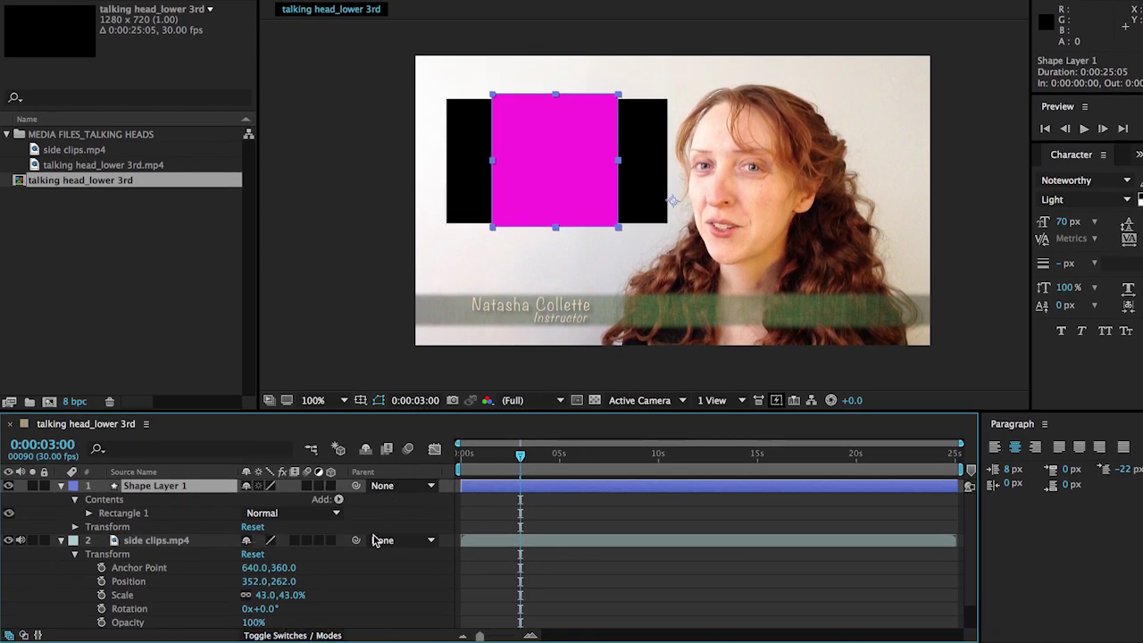
left_click(280, 635)
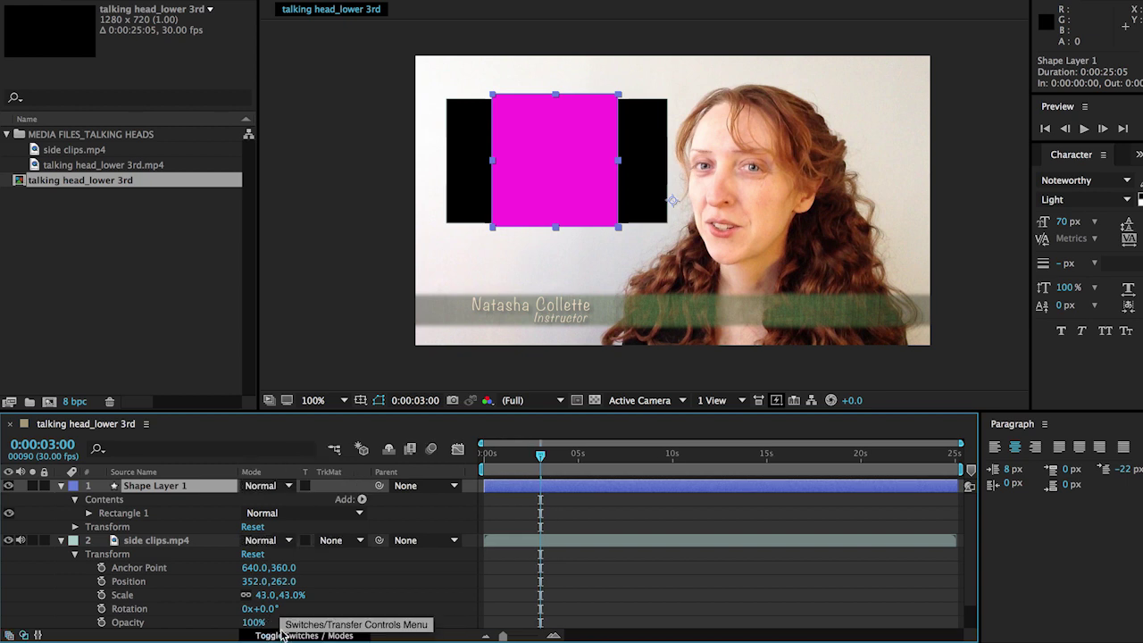
left_click(330, 544)
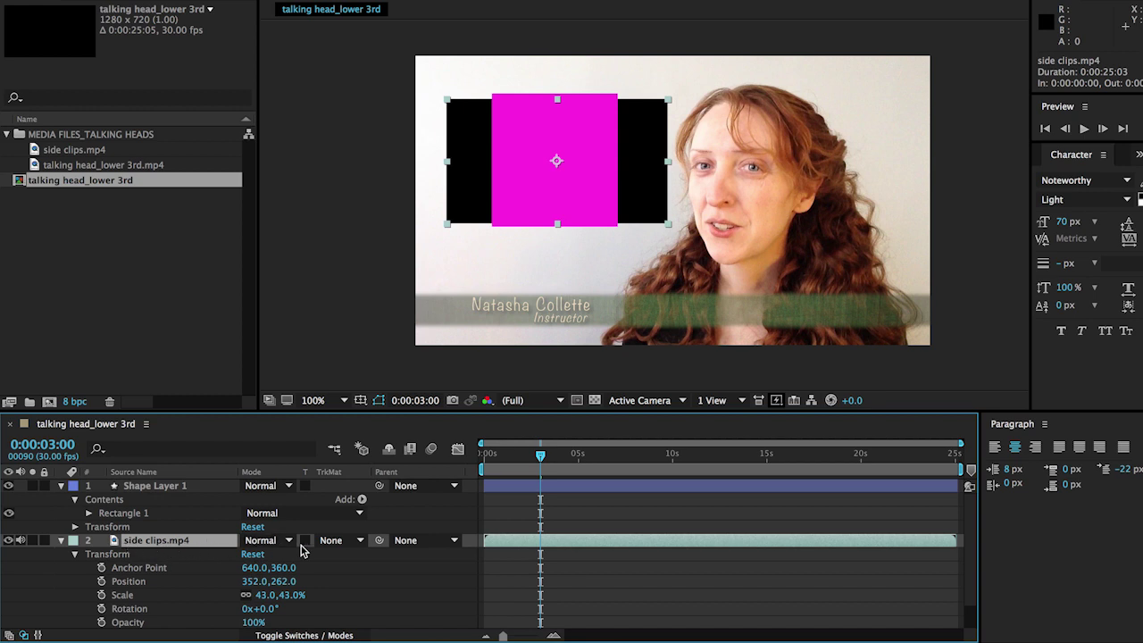
left_click(356, 543)
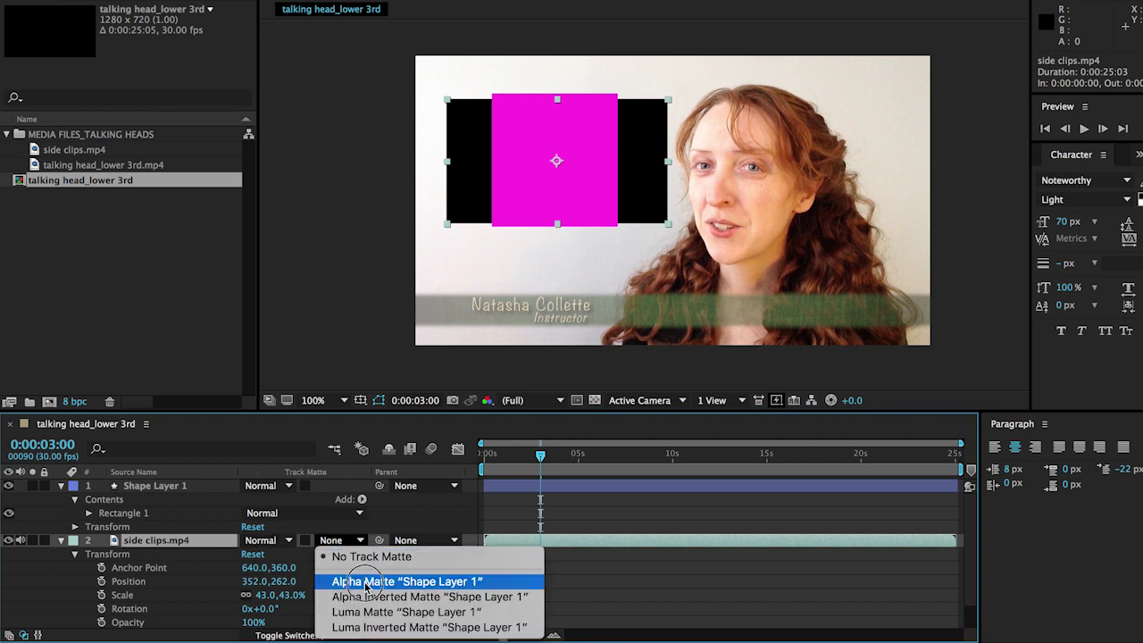
left_click(365, 585)
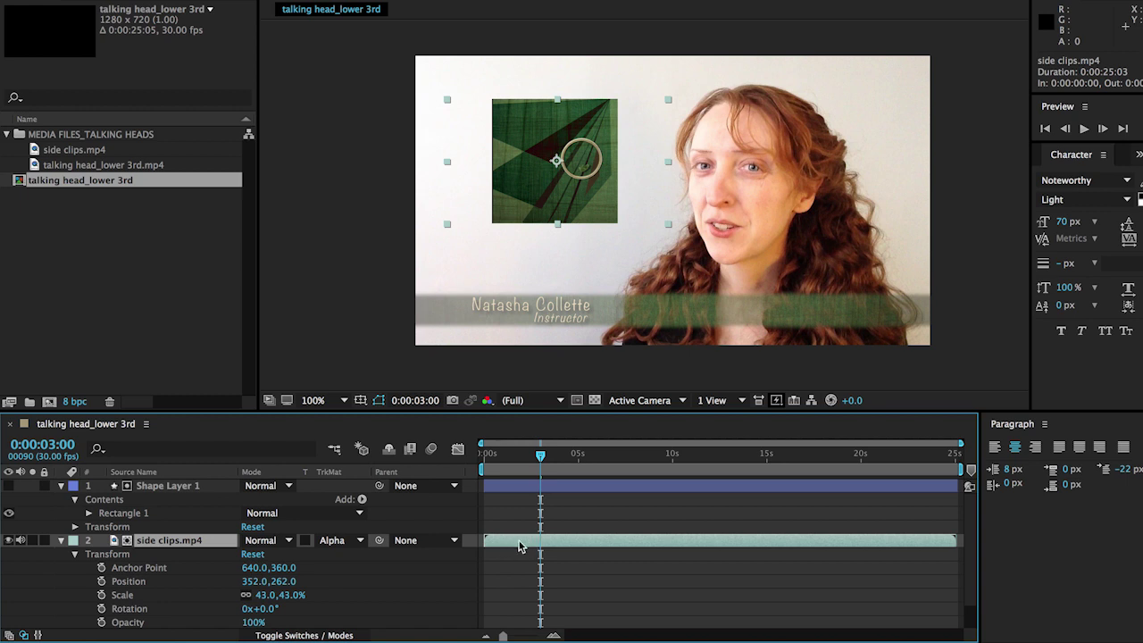
left_click(523, 489)
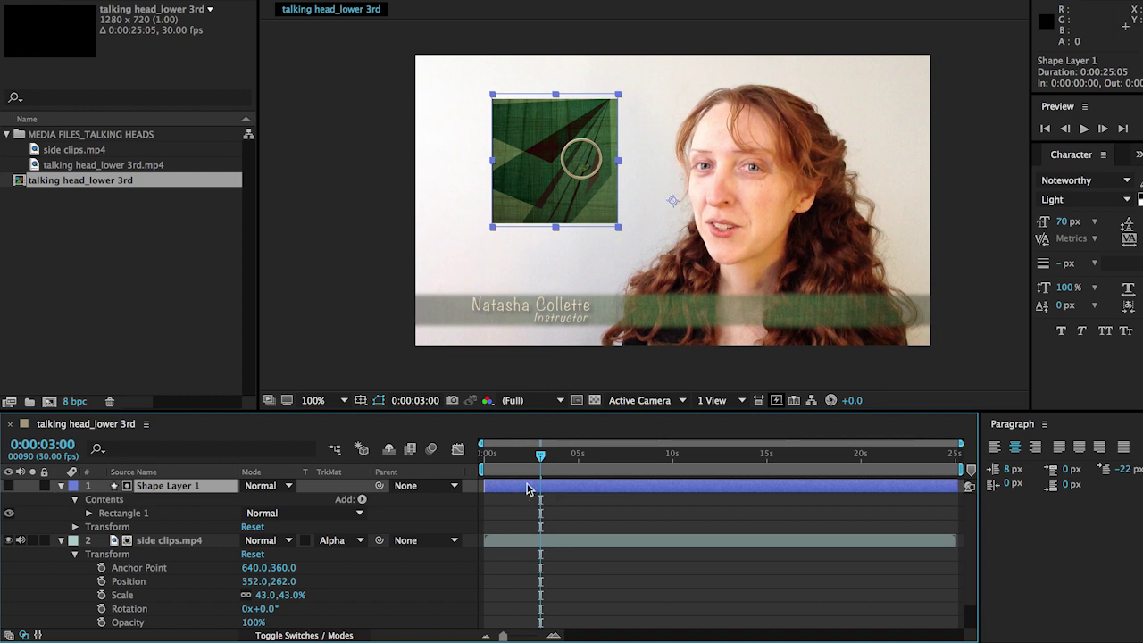
left_click(540, 543)
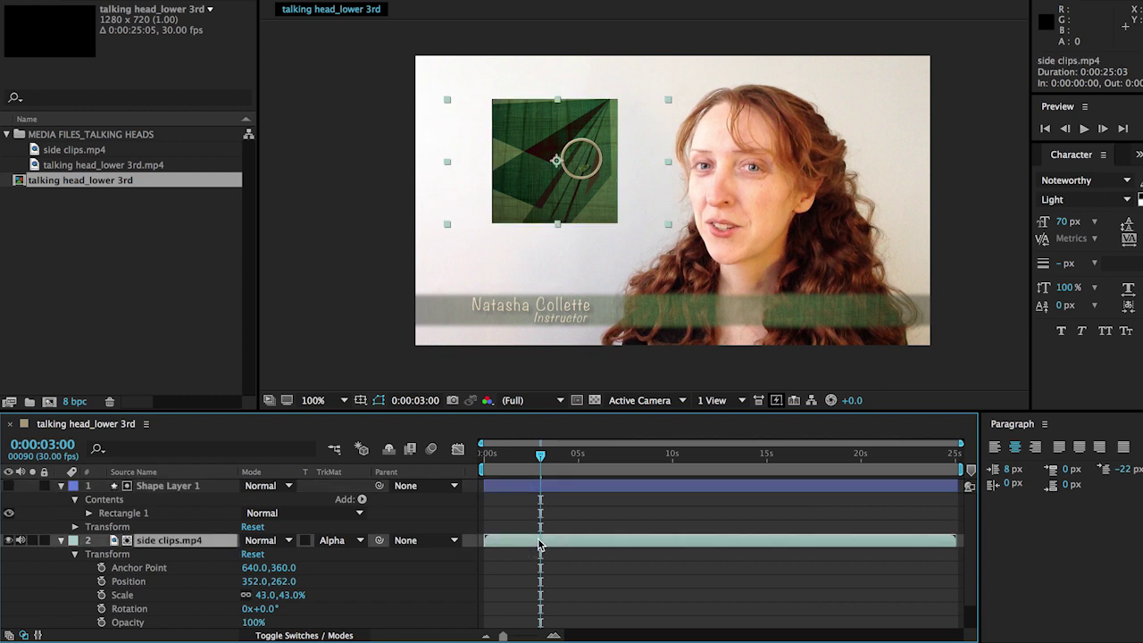
left_click(511, 484)
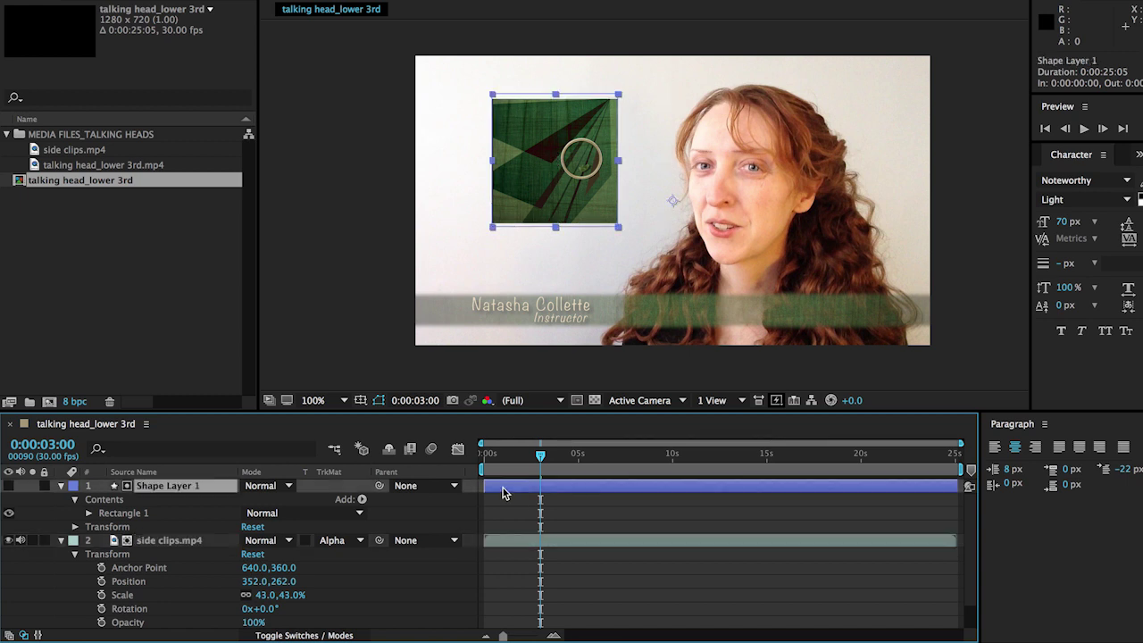
left_click(505, 541)
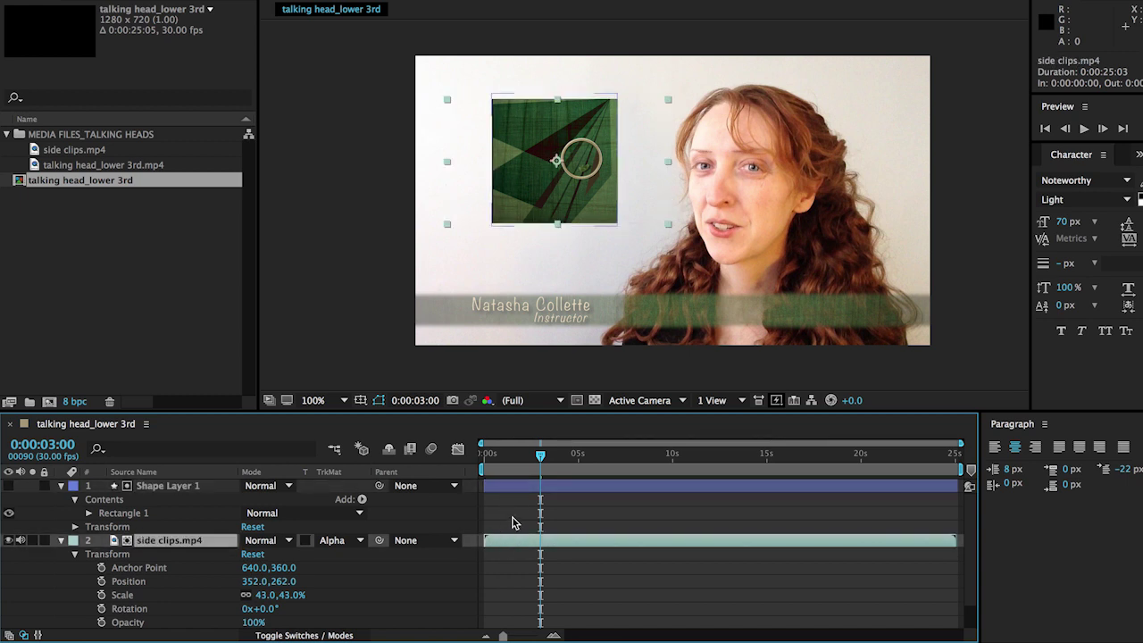
- Collapse side clips.mp4, move Shape Layer 1 below it in the layer stack, and return the shape layer to the top
left_click(60, 545)
left_click_drag(156, 485, 152, 549)
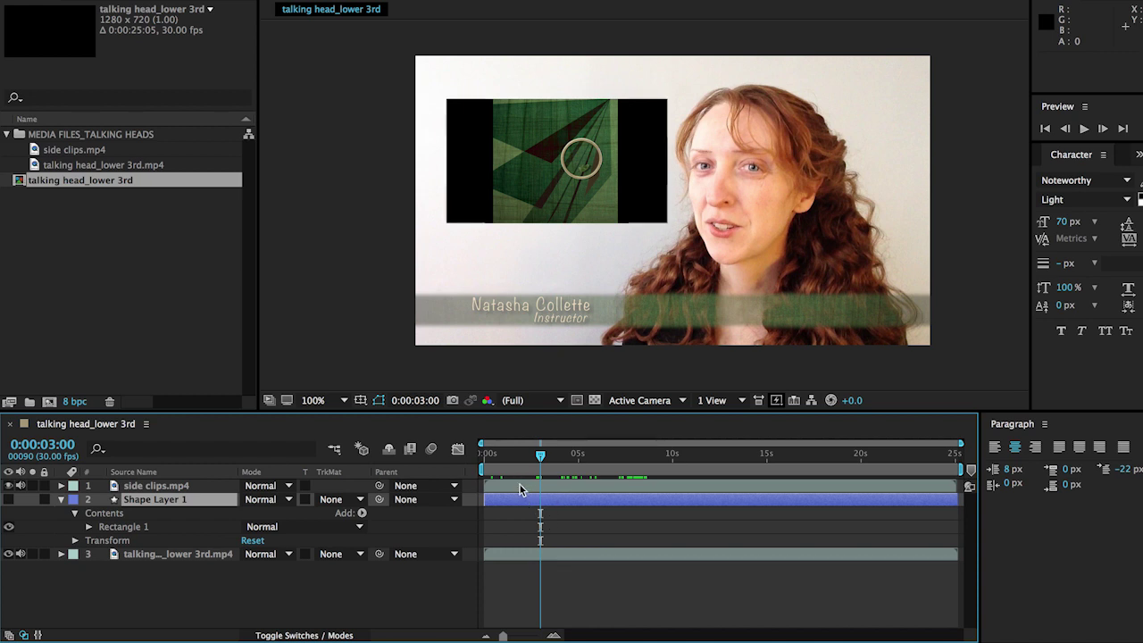
left_click_drag(151, 501, 157, 485)
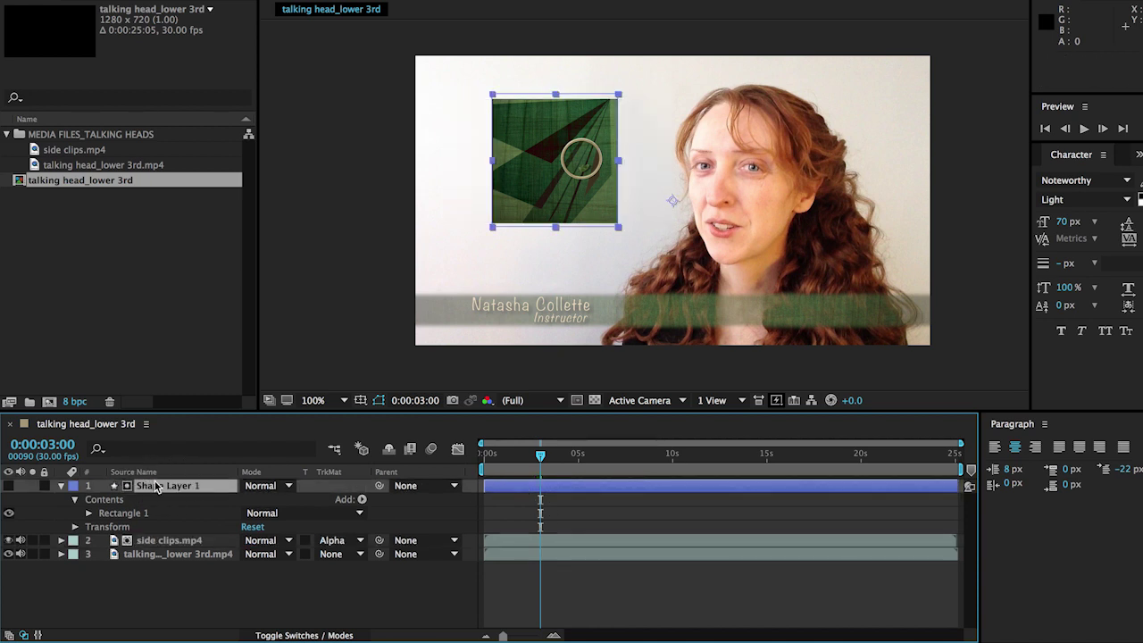
- Delete the shape layer that holds the rectangle
left_click(499, 541)
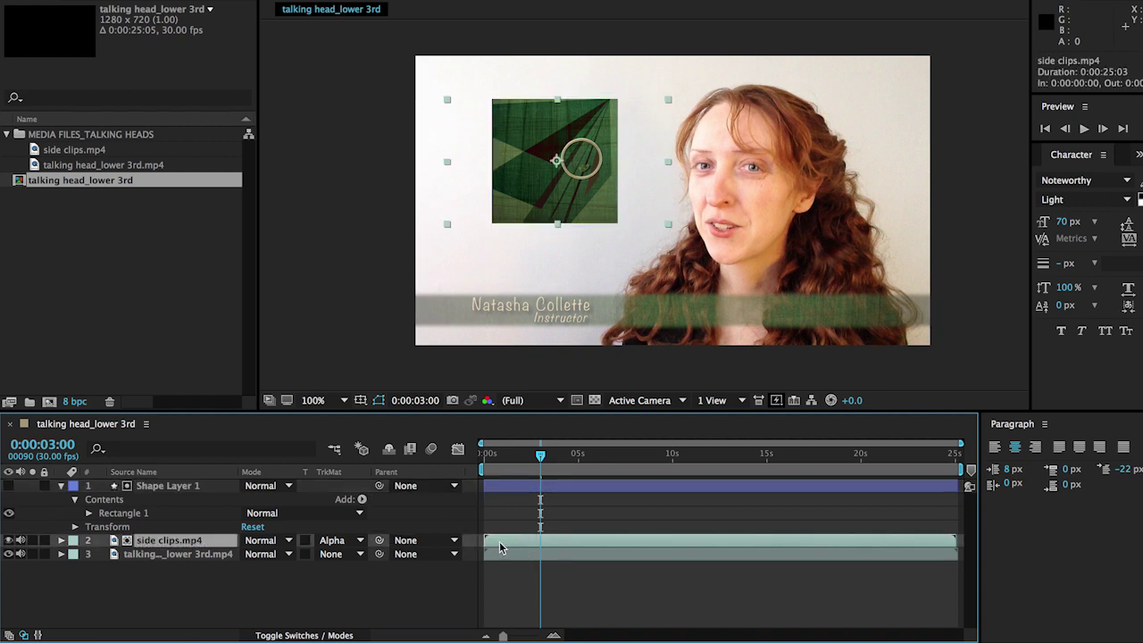
left_click(529, 486)
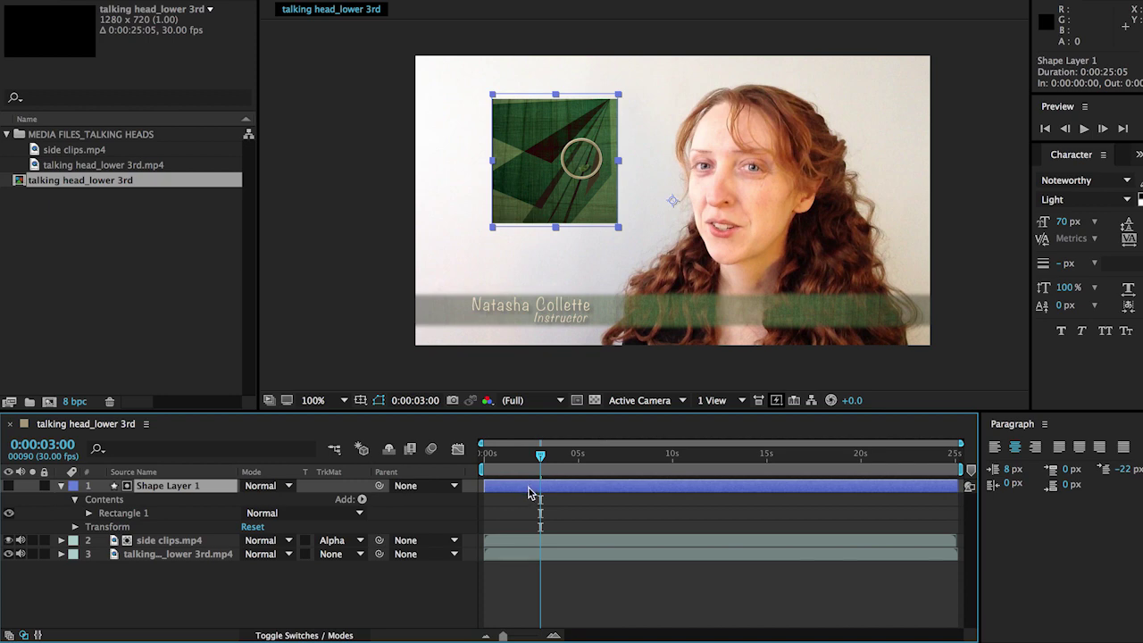
key("Delete")
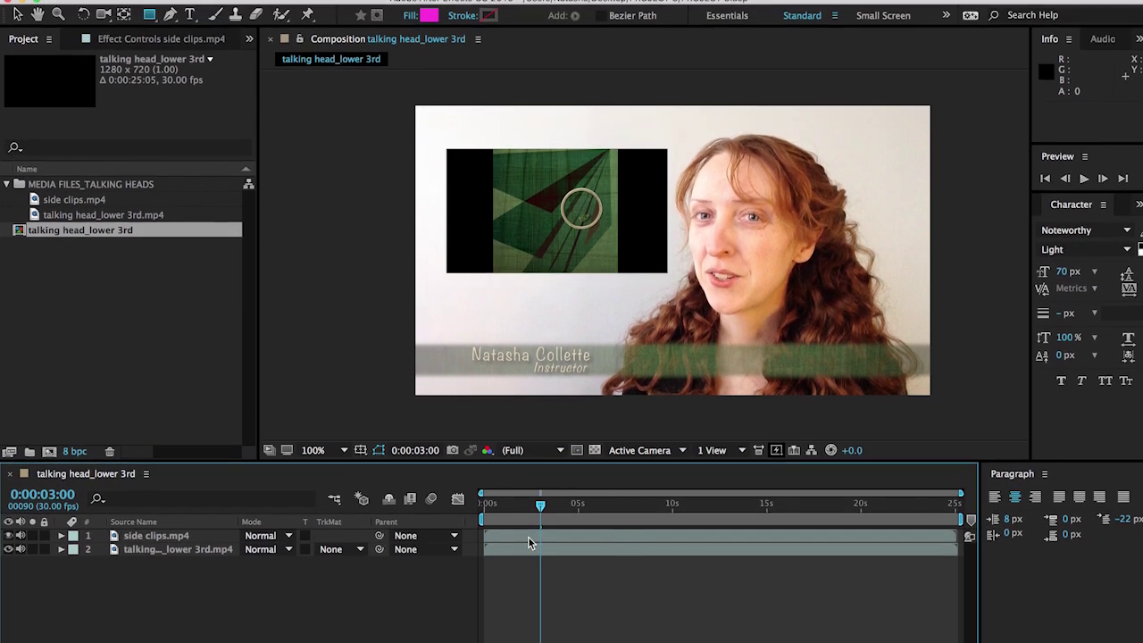
- Create a new shape layer above side clips.mp4 and draw a star over the upper part of the side clip
left_click(302, 8)
mouse_move(317, 28)
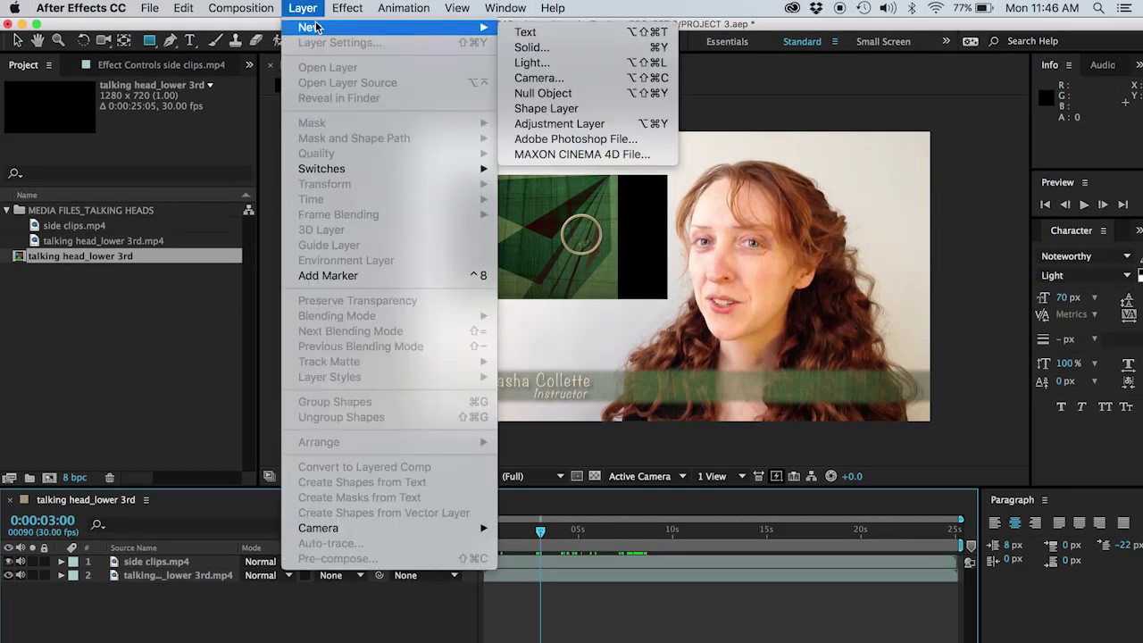
left_click(530, 108)
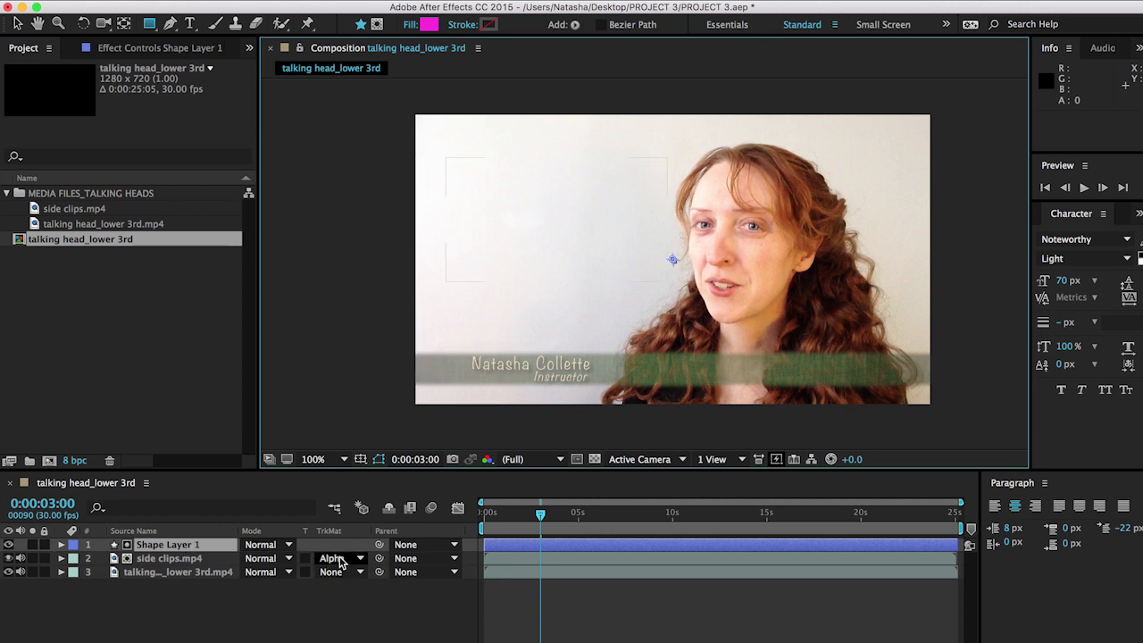
left_click(151, 25)
left_click_drag(171, 34, 213, 99)
left_click_drag(489, 178, 500, 228)
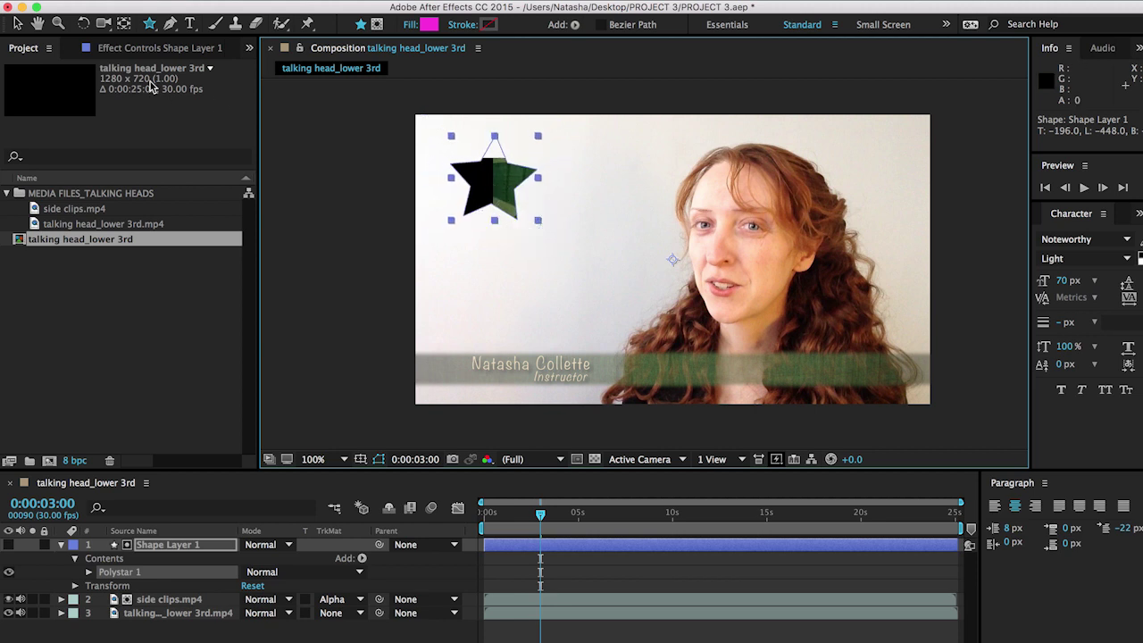
- Move the star matte toward the middle of the side clip and scrub the timeline to preview it
key("v")
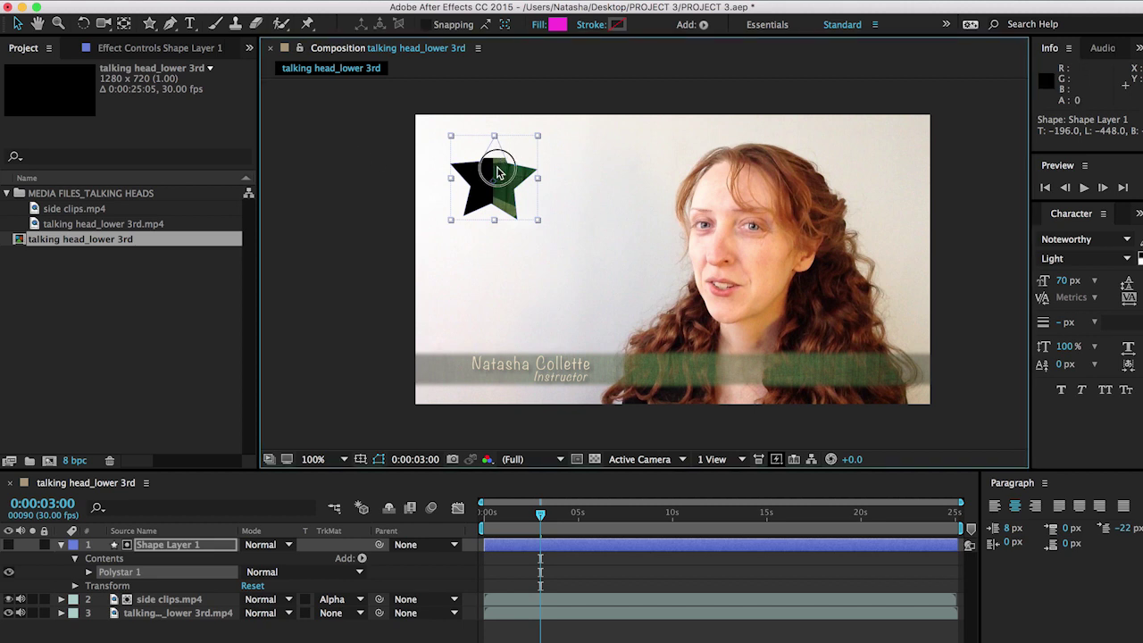
left_click_drag(512, 191, 579, 228)
left_click_drag(541, 514, 714, 521)
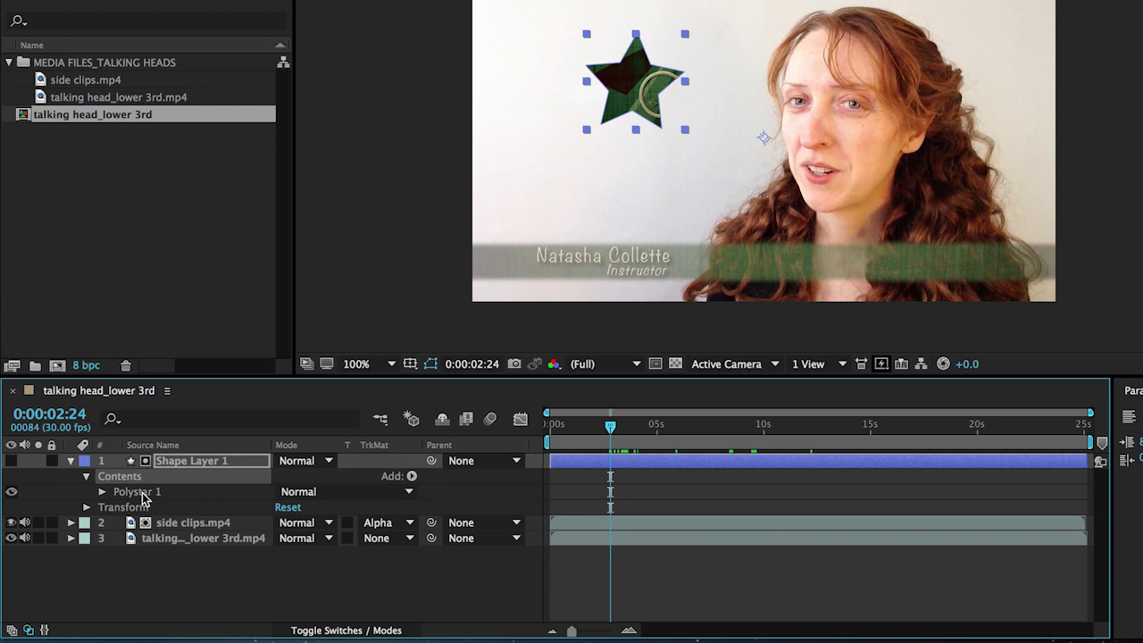
- Delete the star from Shape Layer 1 and choose Alpha Matte "Shape Layer 1" for side clips.mp4
left_click(138, 492)
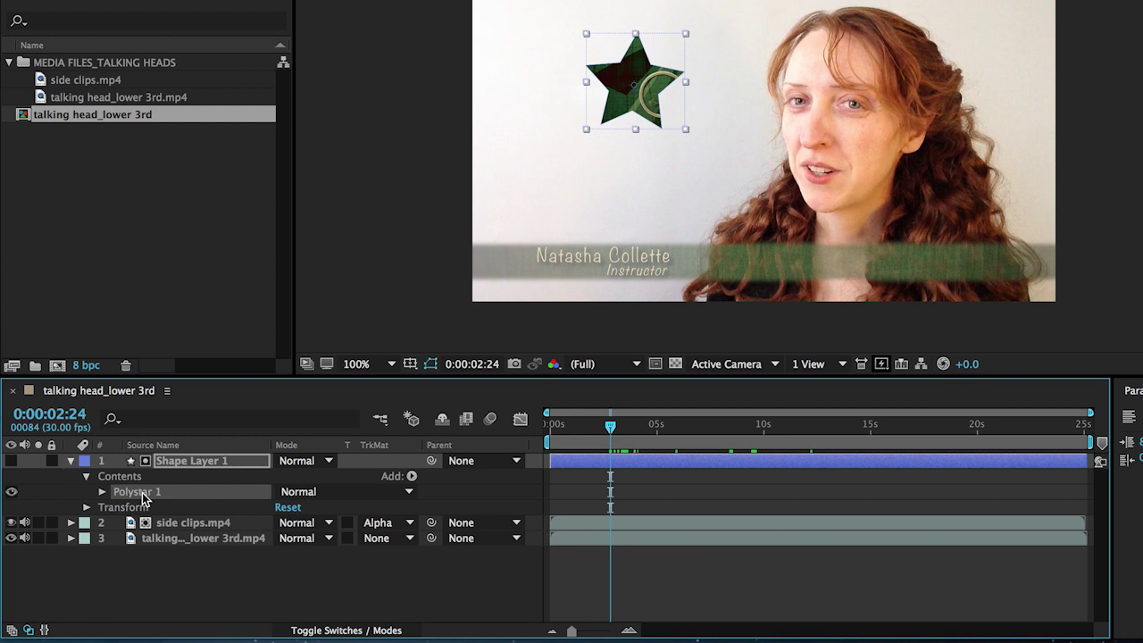
key("Delete")
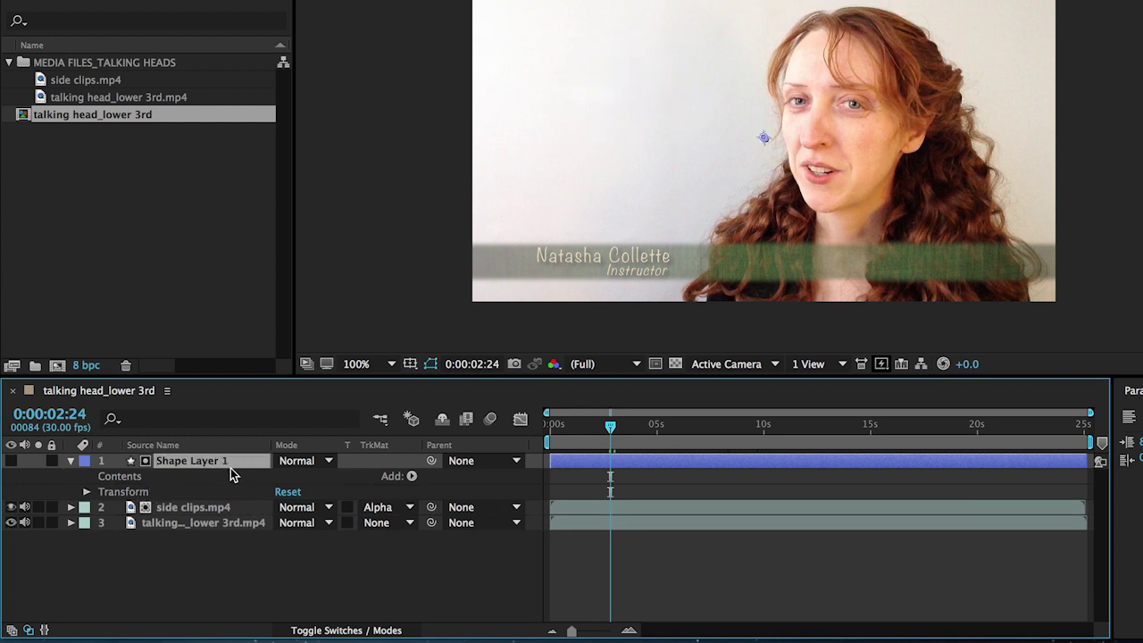
left_click(378, 507)
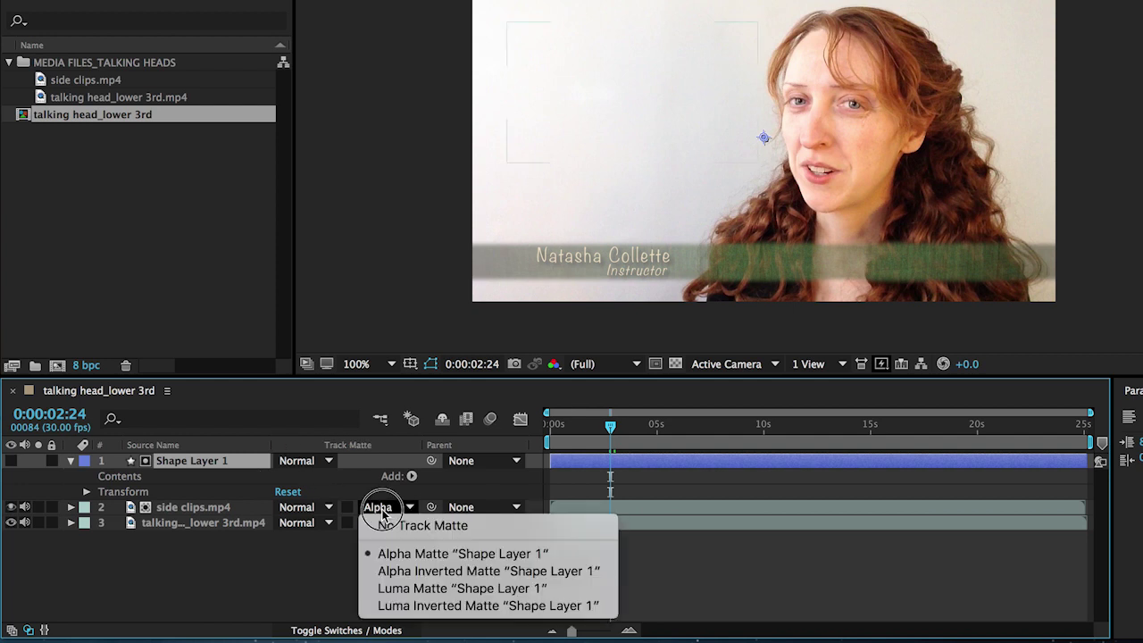
left_click(390, 555)
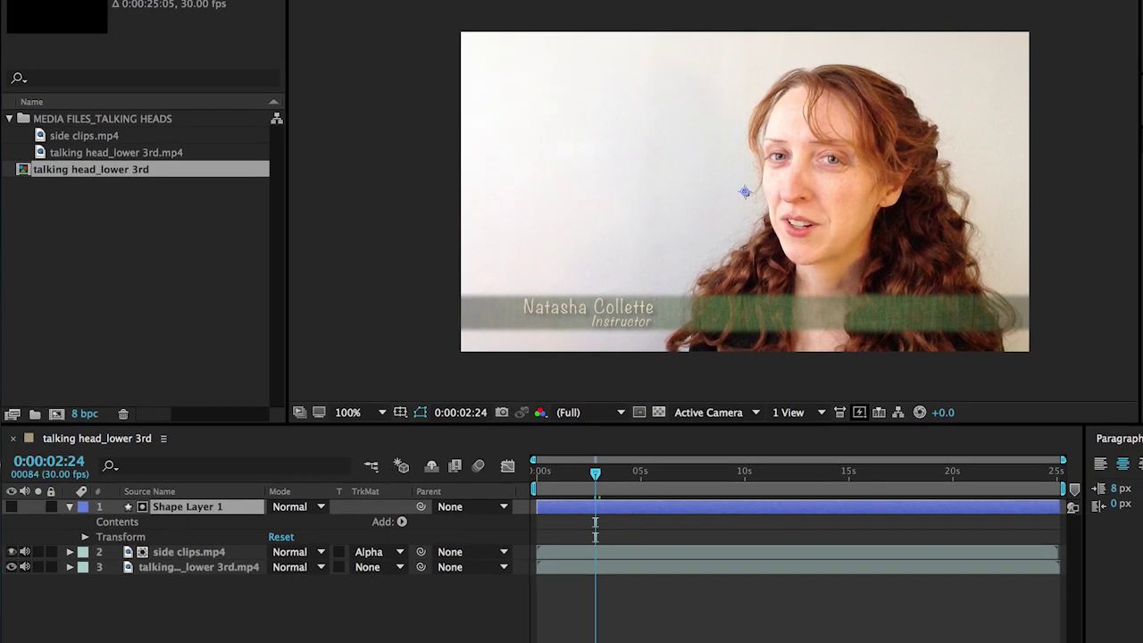
- Draw a closed, curved six-point freeform shape on Shape Layer 1 over the side clip with the Pen tool
left_click(195, 0)
left_click(247, 10)
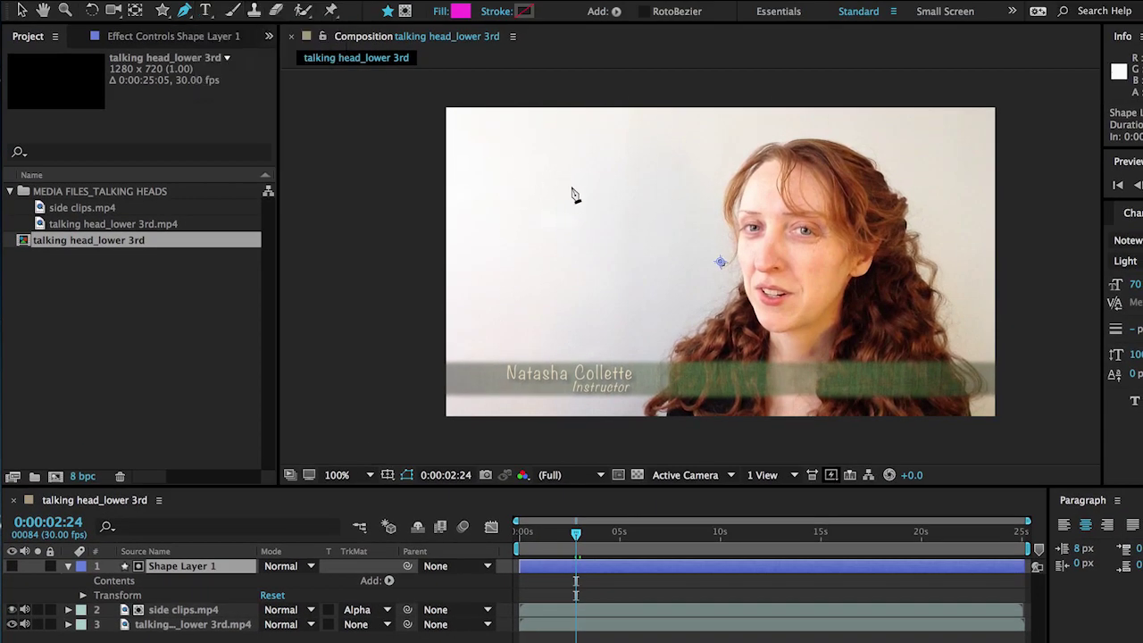
left_click_drag(557, 198, 622, 209)
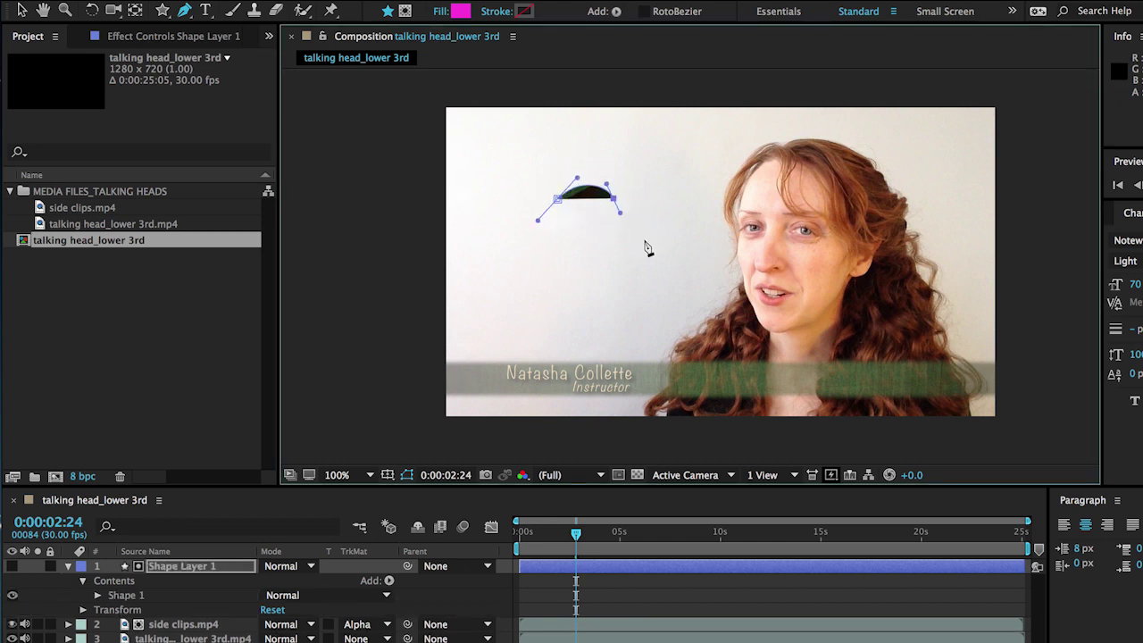
left_click_drag(655, 244, 666, 234)
left_click_drag(644, 282, 480, 301)
left_click(507, 243)
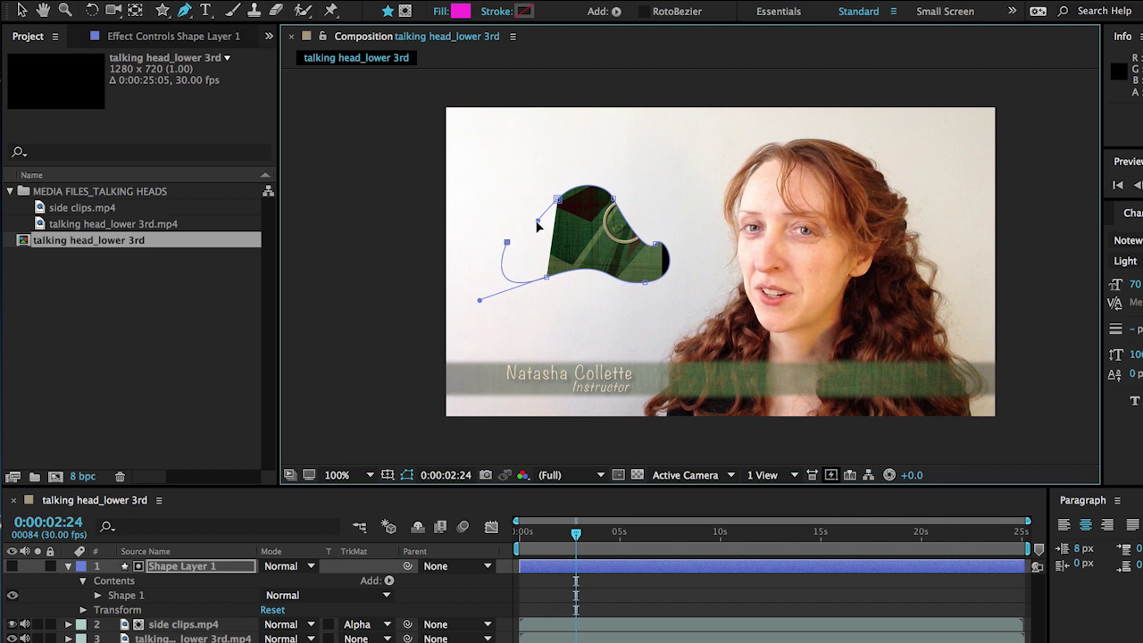
left_click(558, 200)
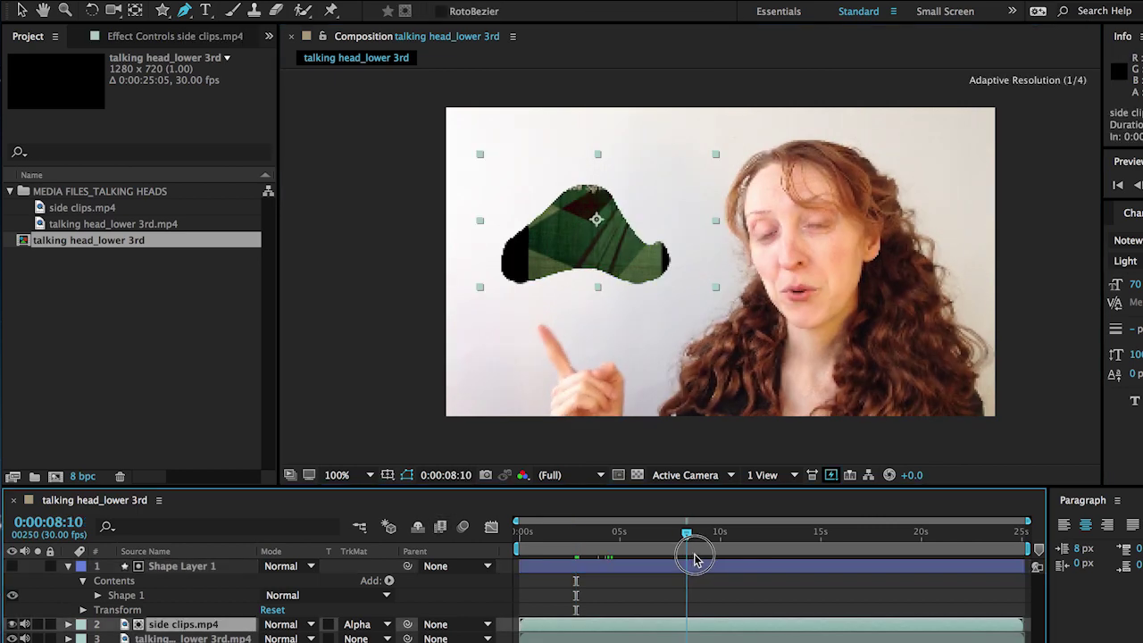
- Scrub the timeline to preview the side clip playing inside the freeform matte
left_click_drag(694, 546, 581, 587)
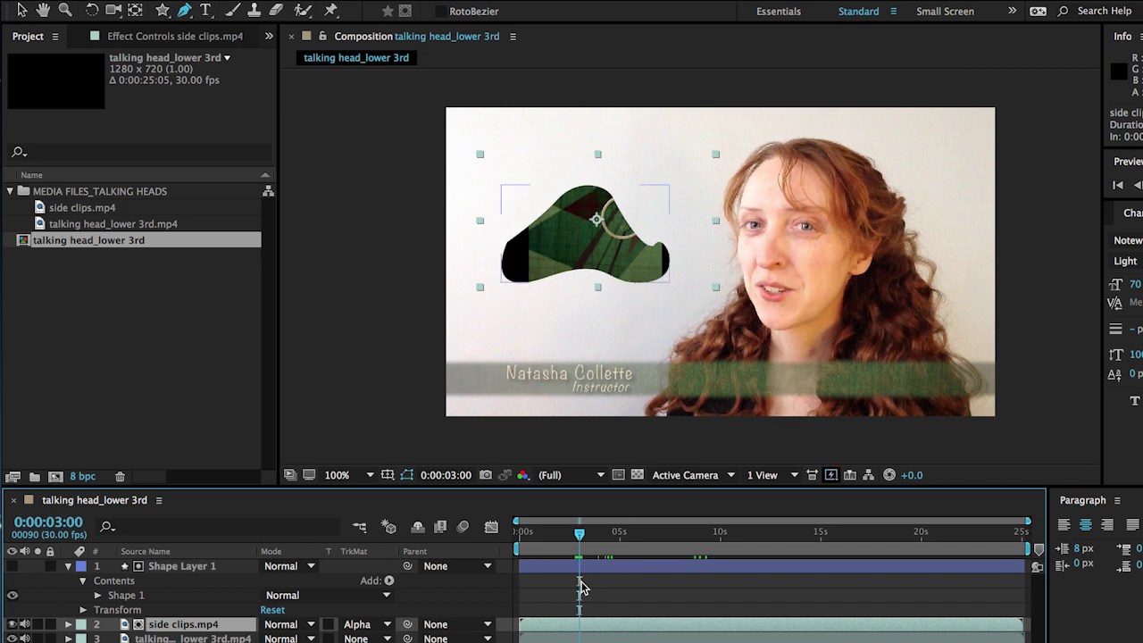
left_click(564, 570)
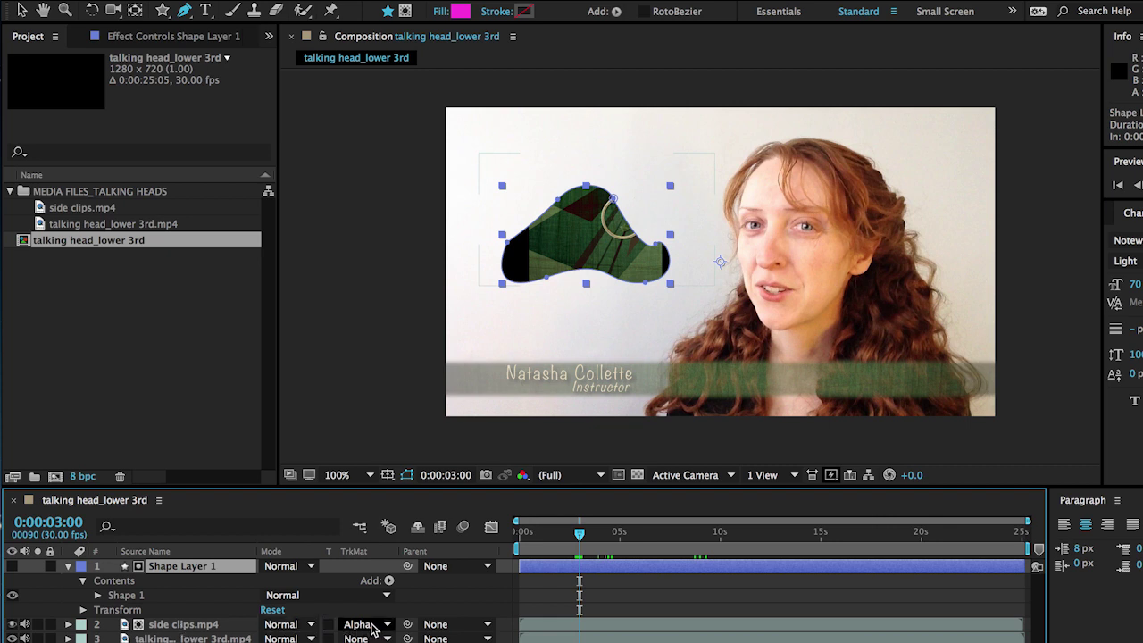
left_click(564, 534)
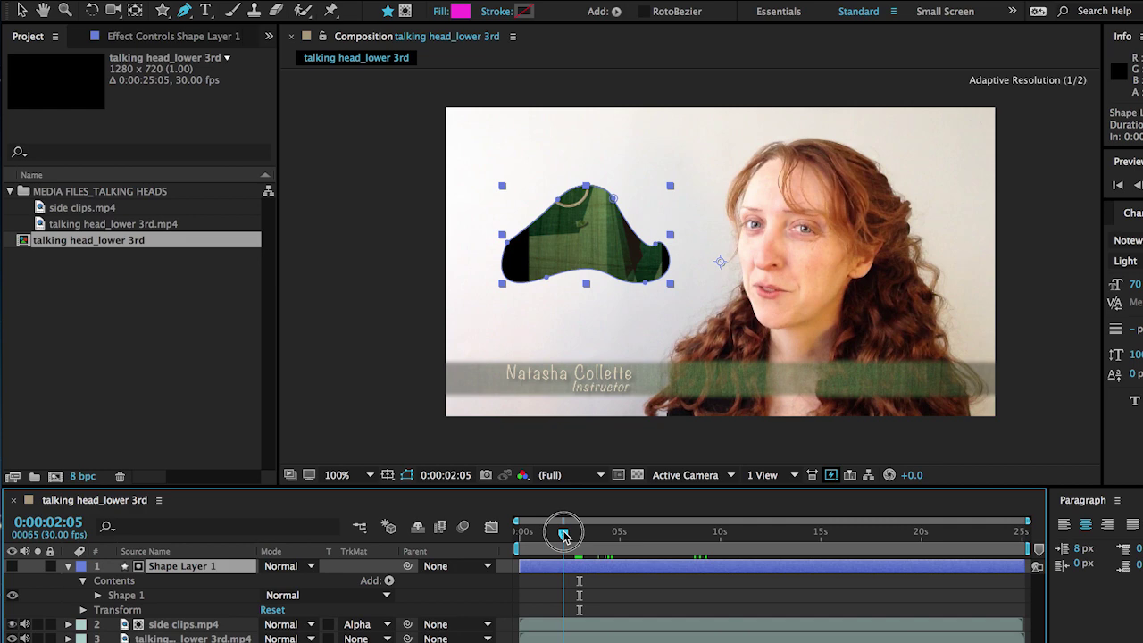
mouse_move(563, 534)
left_mouse_down()
mouse_move(621, 548)
mouse_move(565, 552)
left_mouse_up()
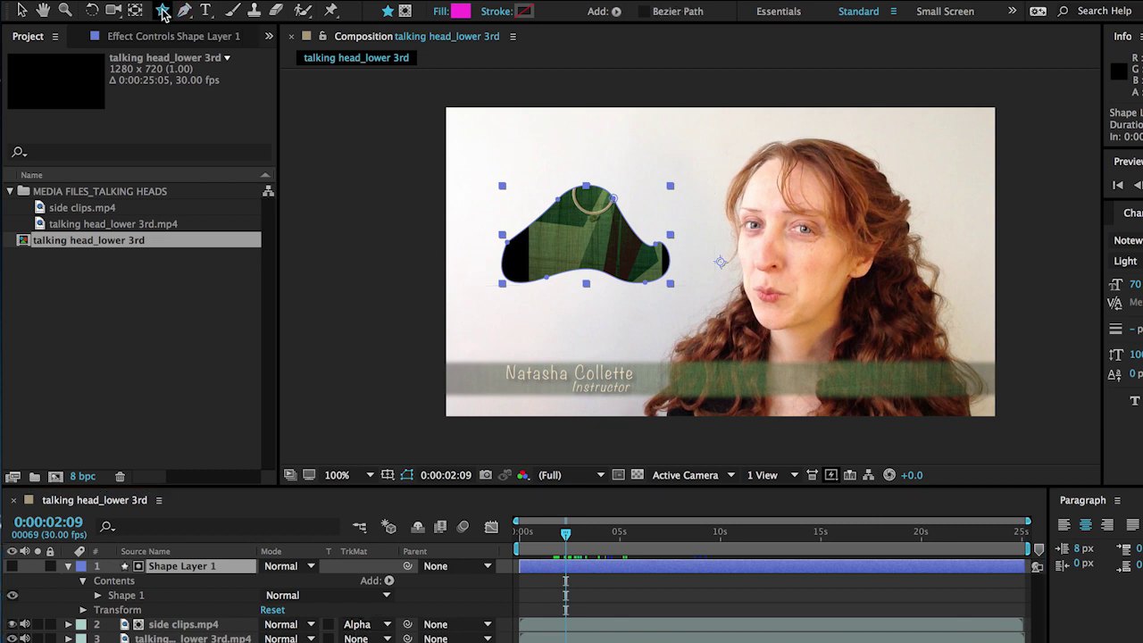
left_click_drag(162, 11, 601, 287)
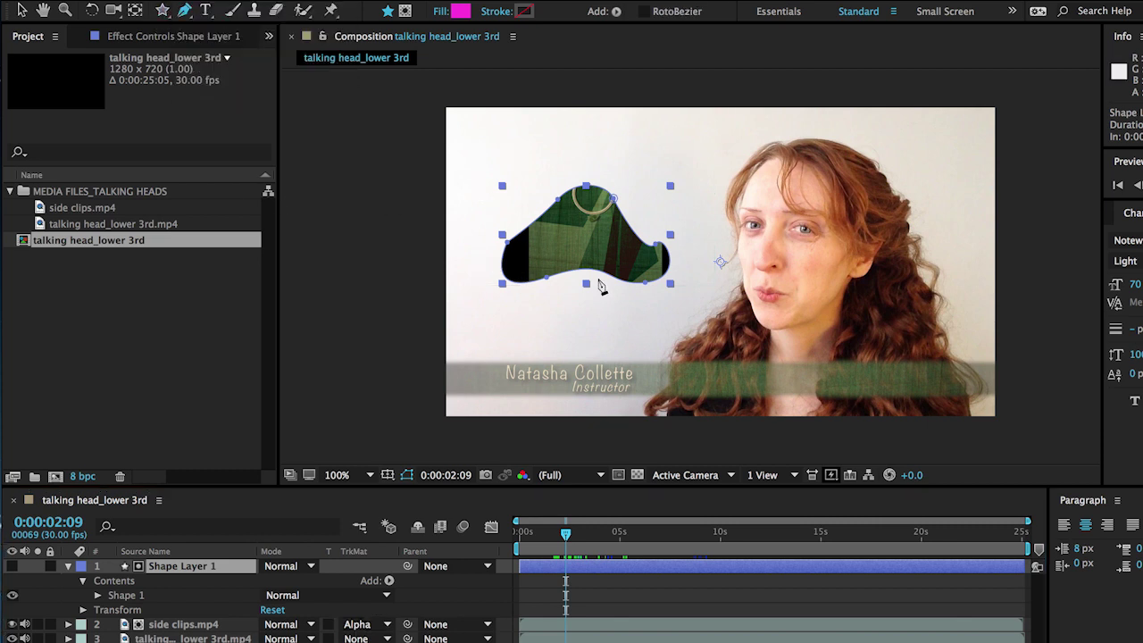